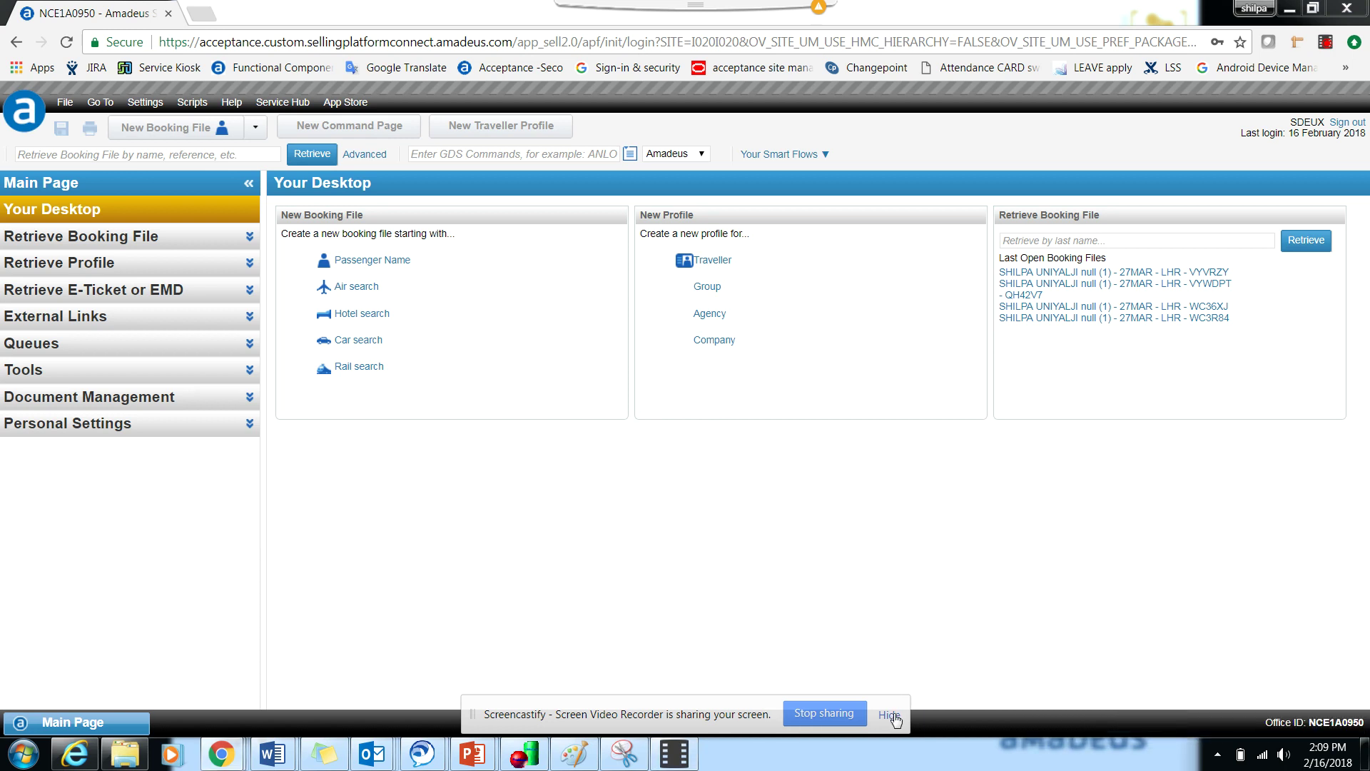
Step: Hide the screen-sharing bar and open the Smart Flows page under Tools
left_click(892, 718)
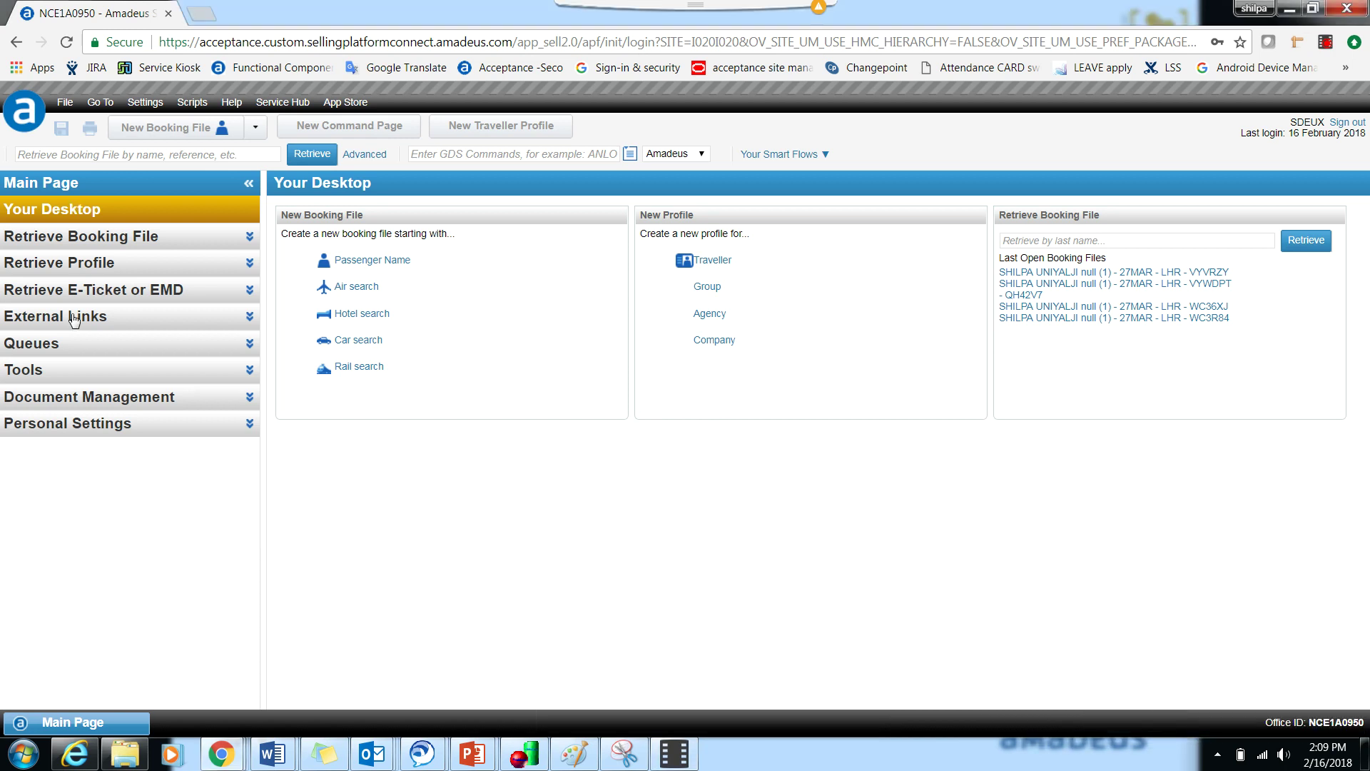
left_click(67, 373)
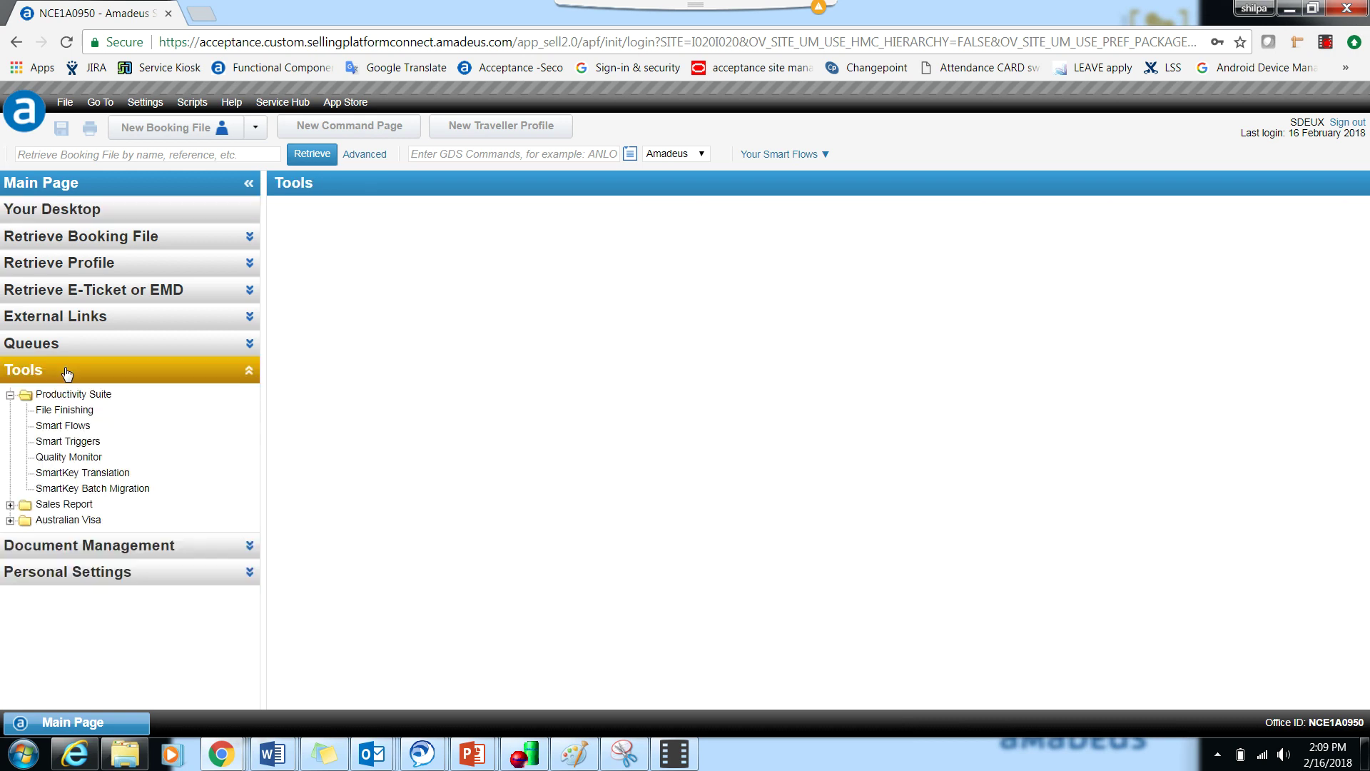
left_click(65, 427)
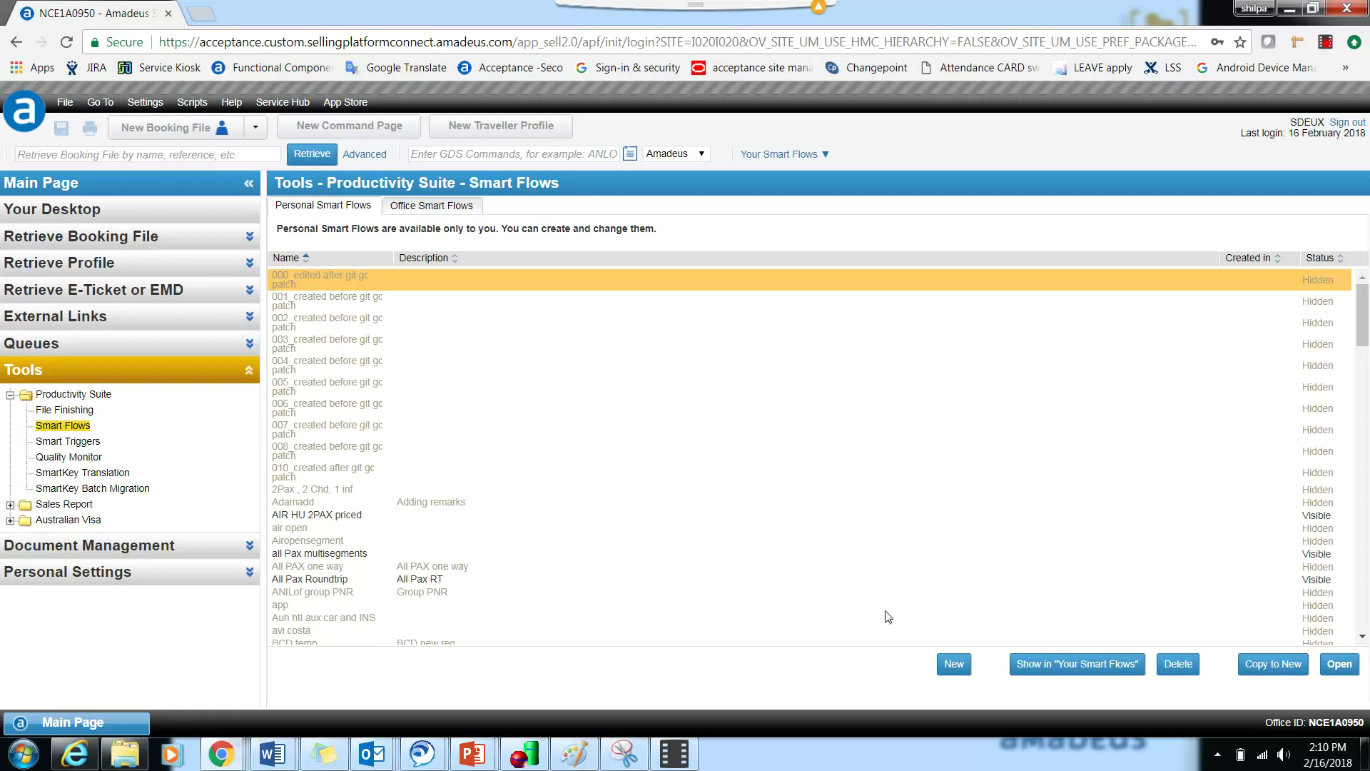
Step: Create a new personal Smart Flow named 'Validating Carrier BA', fixing the typo in the name
left_click(953, 665)
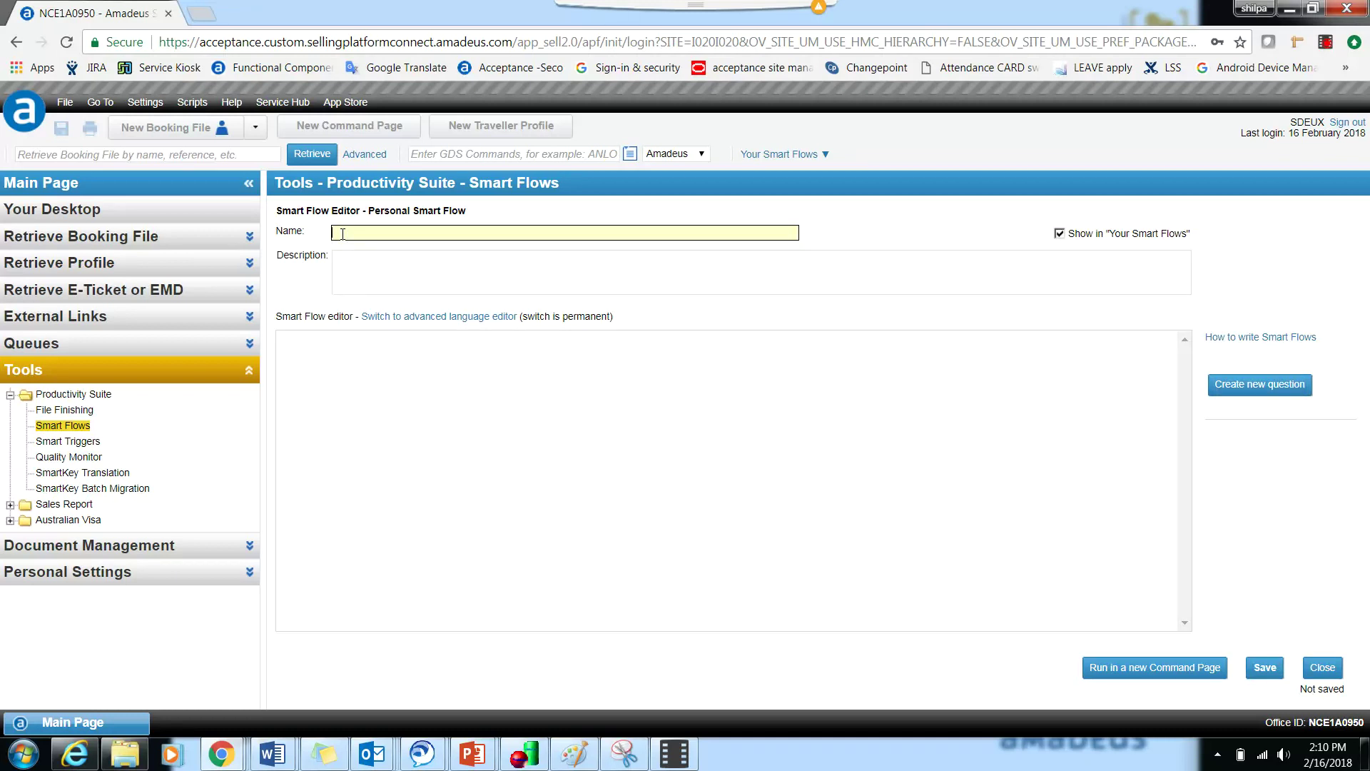
type("Valida")
type("tio")
type("inf Carrier BA")
left_click(370, 233)
key("BackSpace")
type("g")
Step: Add a description saying the flow lists the next steps when the validating carrier is BA
left_click(357, 265)
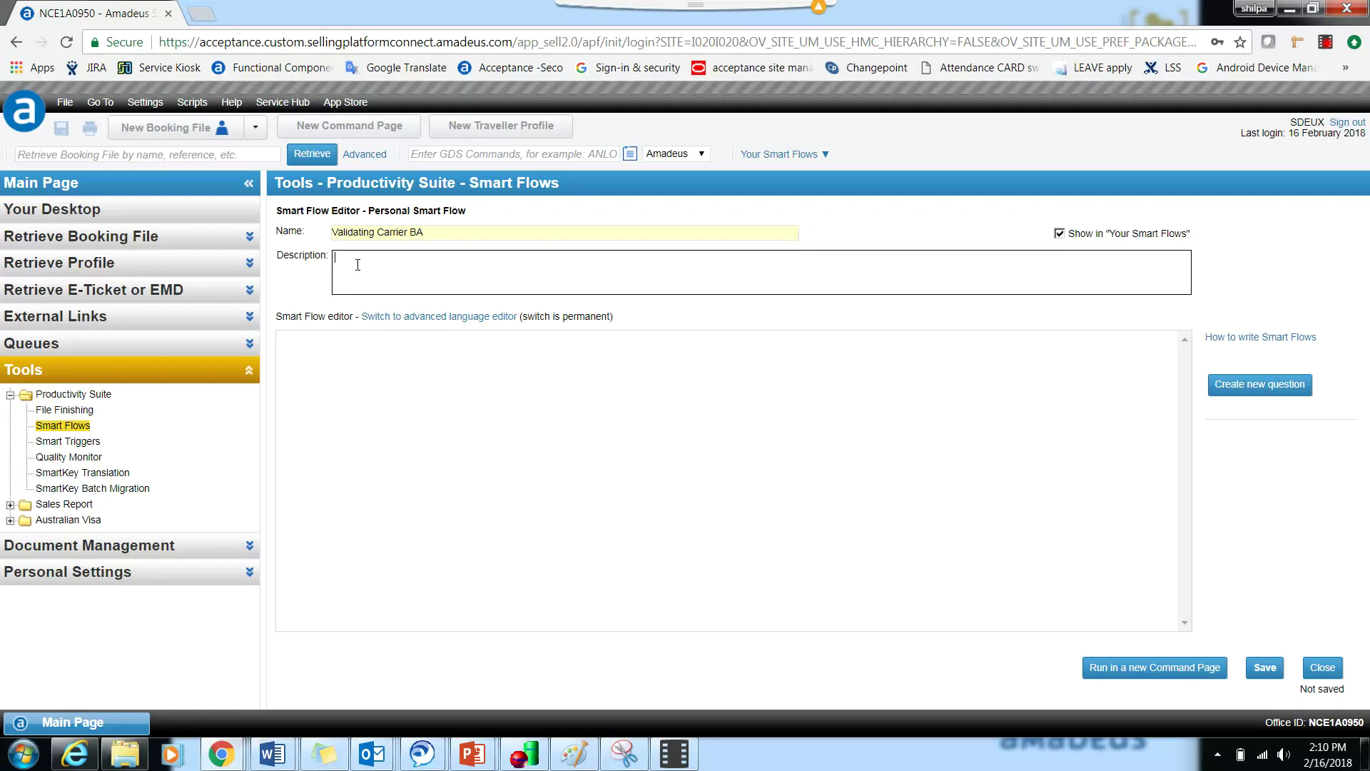
type("This smart flow list the next steps of the flow if the ")
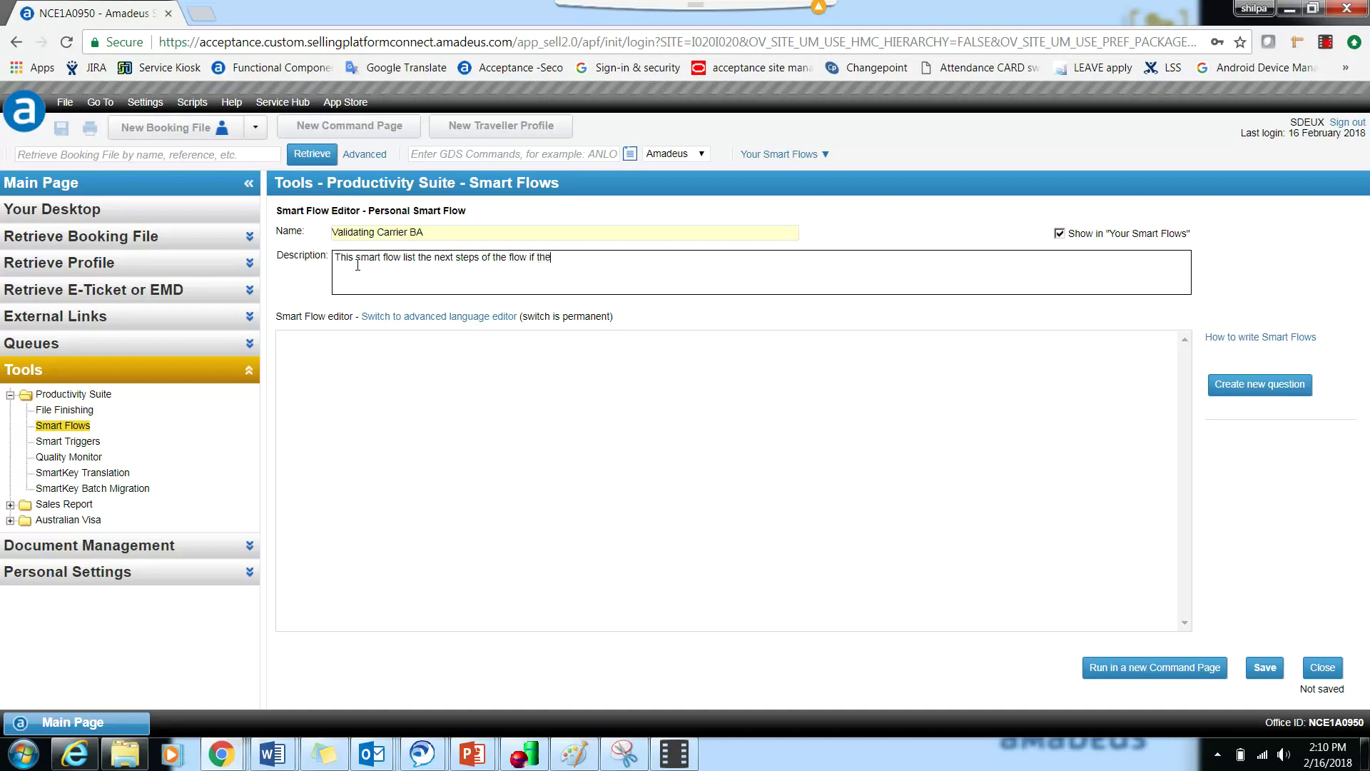
type("validating carrier is BA")
left_click(307, 366)
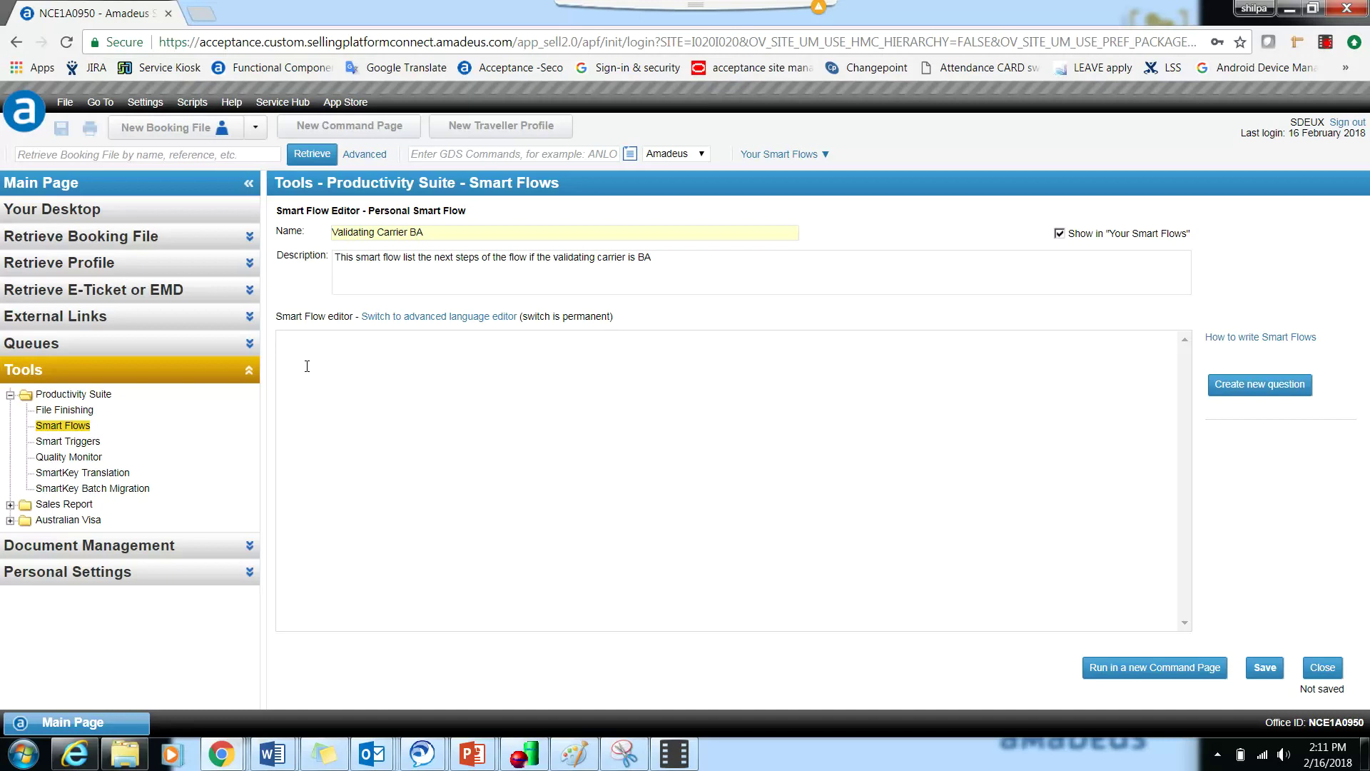
Step: Enter the commands RM BA-ticket issue allowed, RF USR, ER, ER, TTP/RT and QE40C0 on separate lines
type("RM")
type("BA-ticket issue allowed")
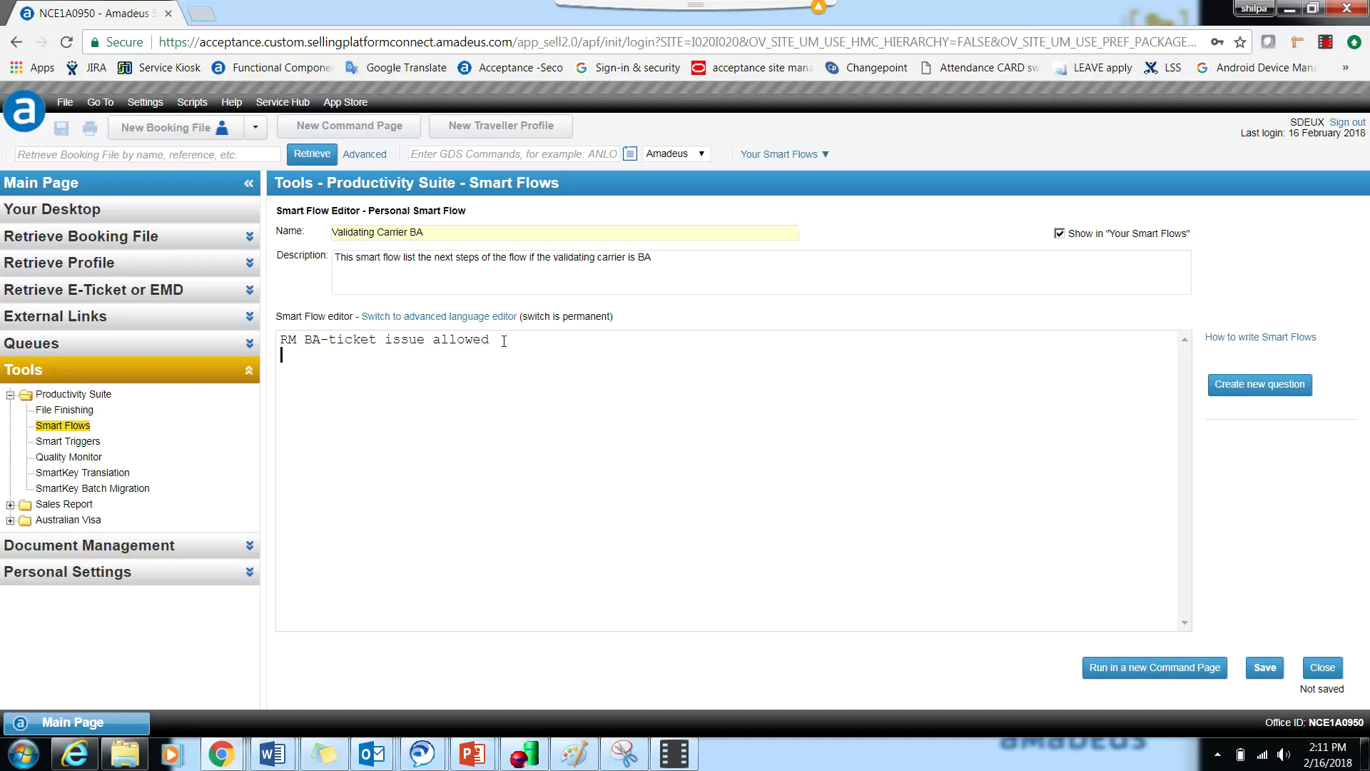
type("RF USR")
key("Return")
type("ER")
key("Return")
type("ER")
key("Return")
key("Return")
type("TTP")
type("/RT")
type("QE4")
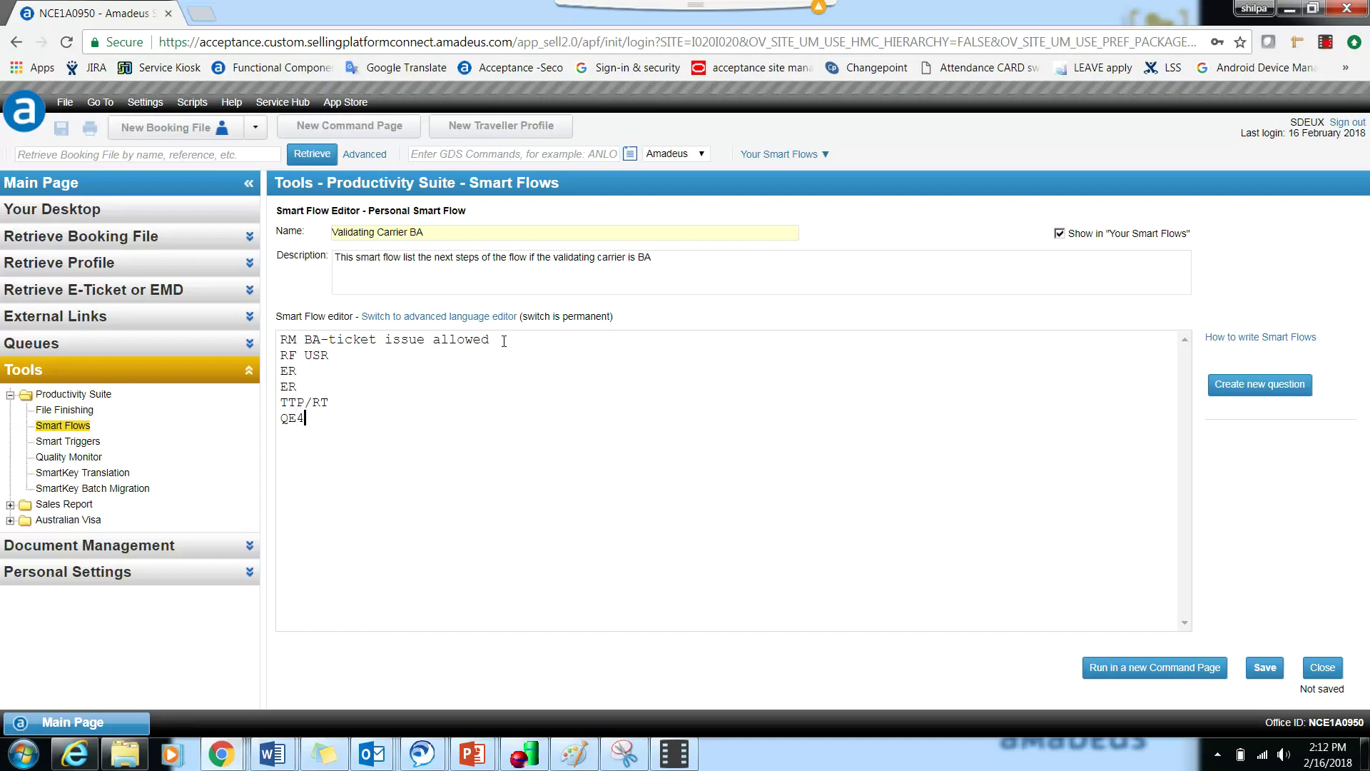
type("0C0")
left_click_drag(280, 336, 331, 421)
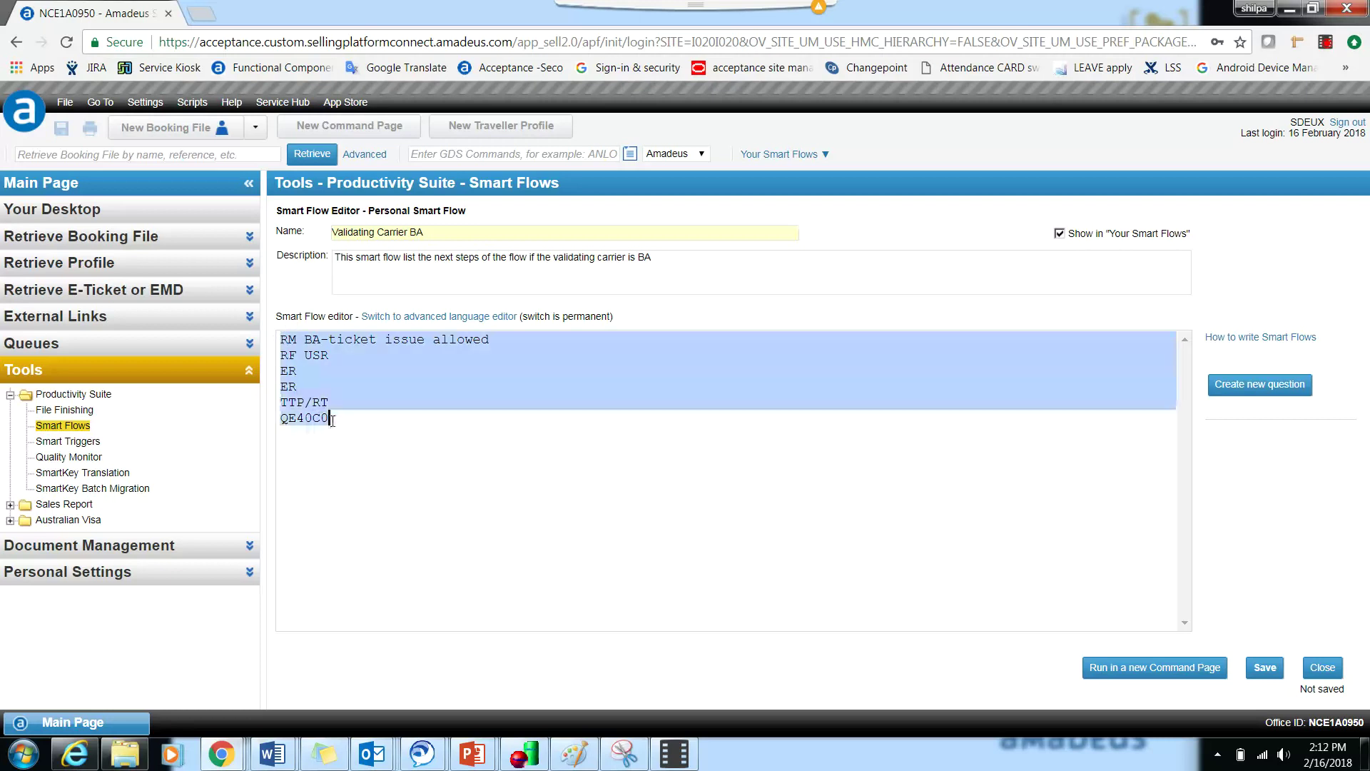
left_click(334, 423)
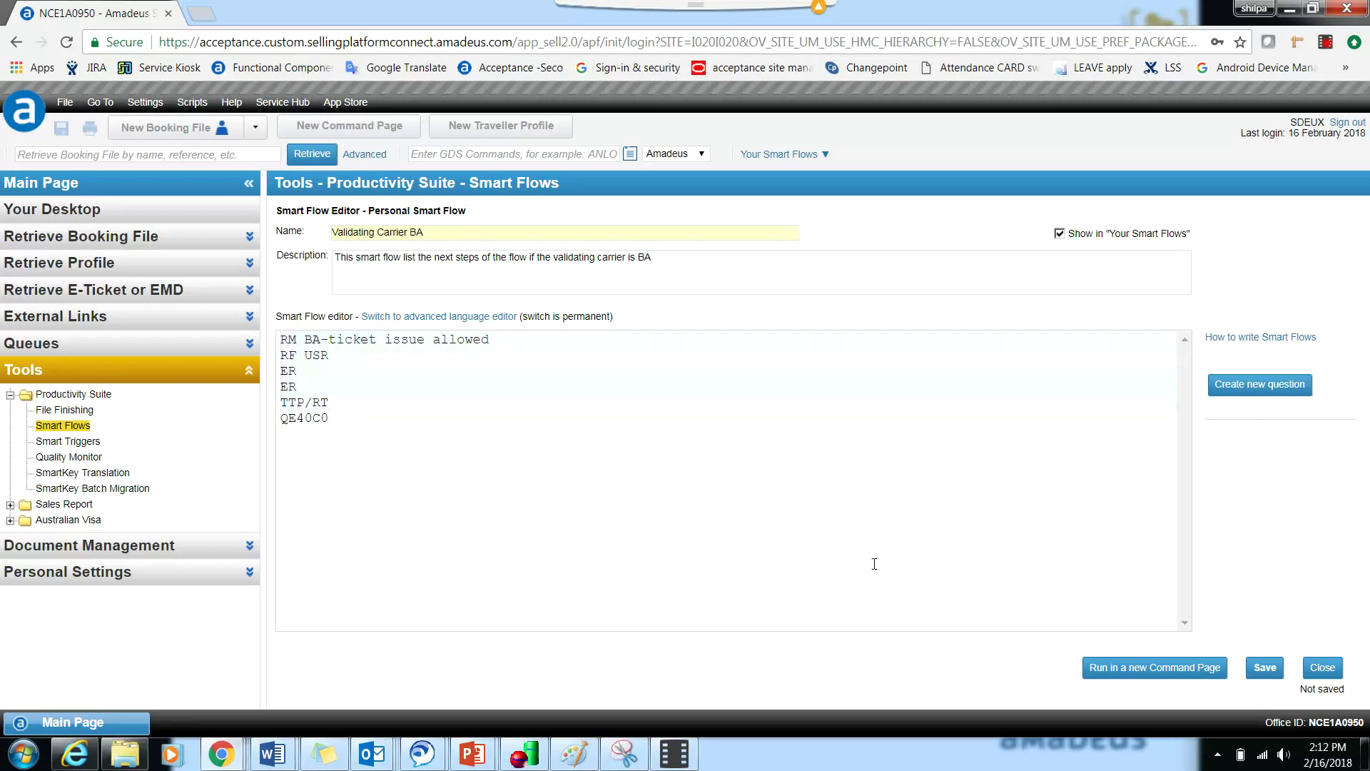
Step: Save the Validating Carrier BA Smart Flow and start a new empty command page
left_click(1263, 671)
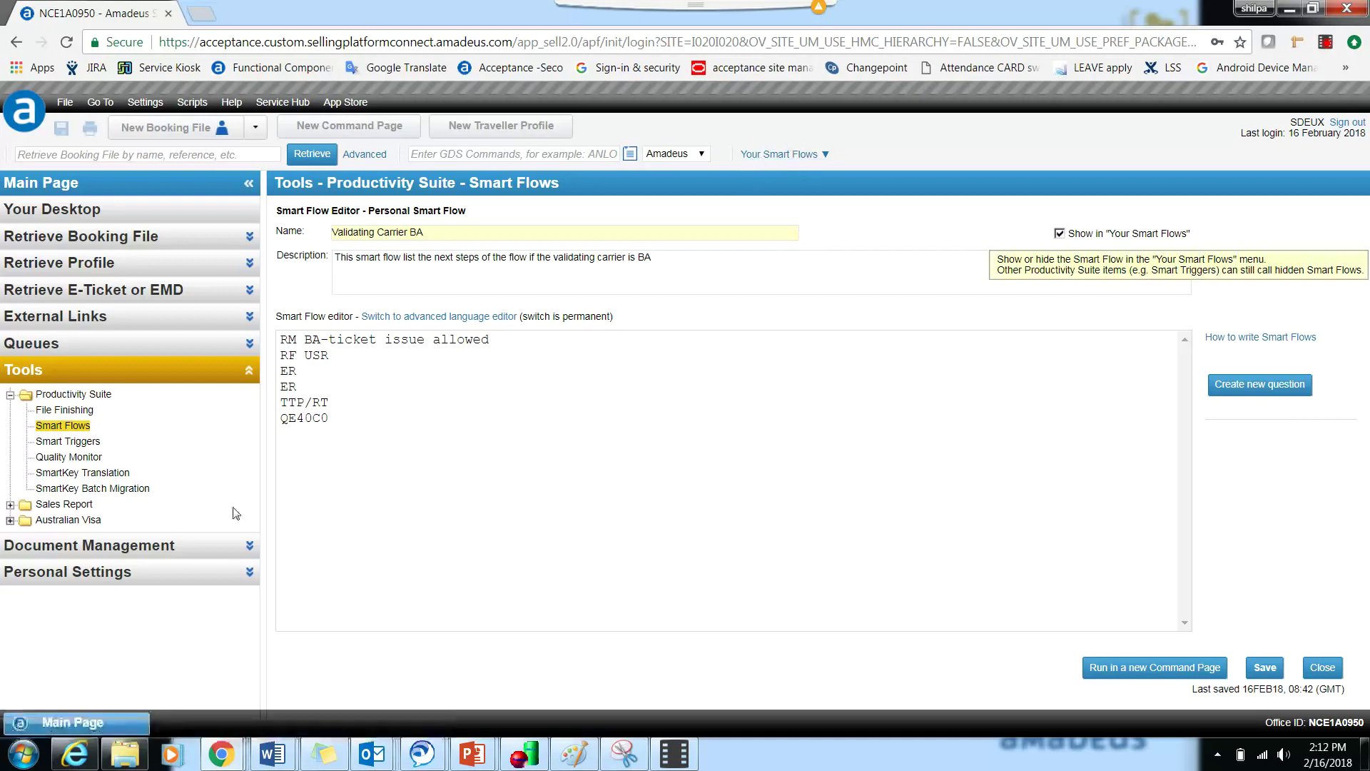
left_click(363, 129)
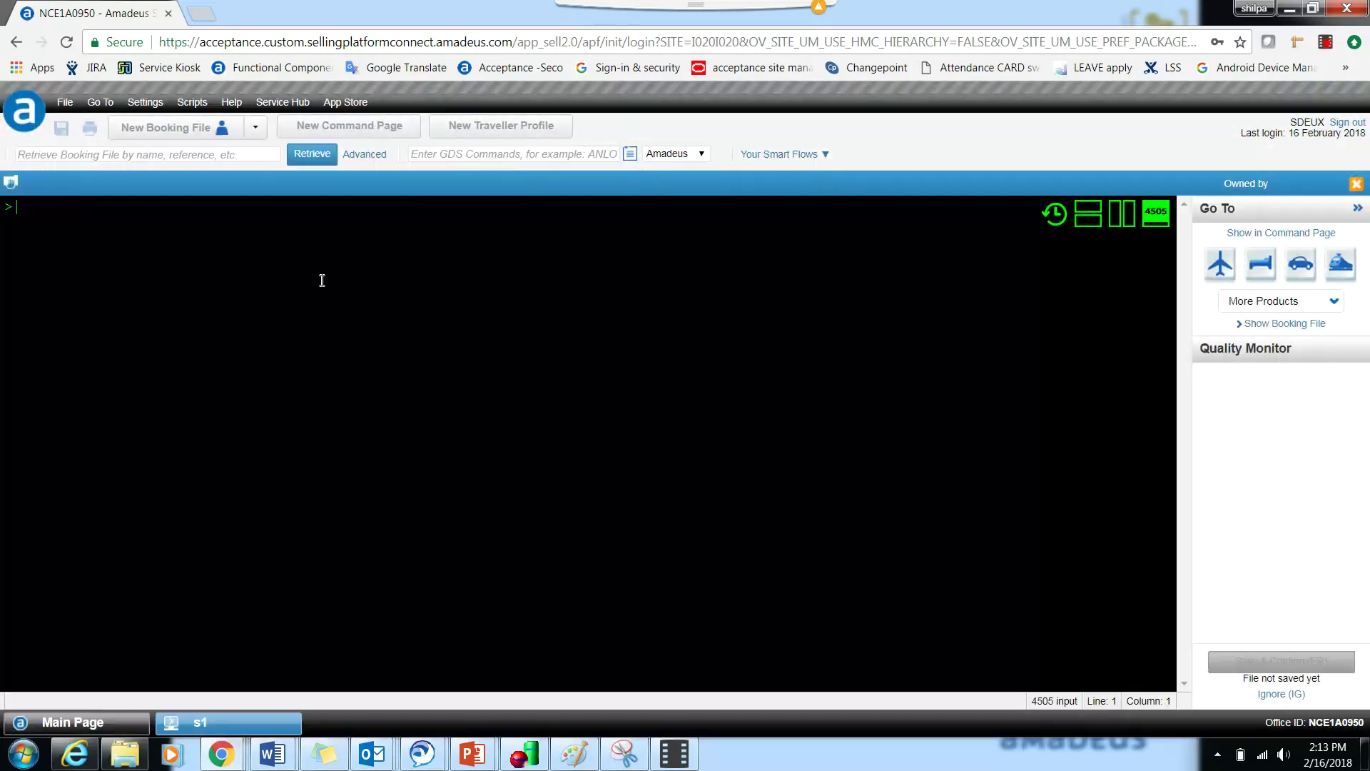
Step: Retrieve the booking with rt and its record locator, resubmitting after the no-match error
left_click(16, 206)
type("rt")
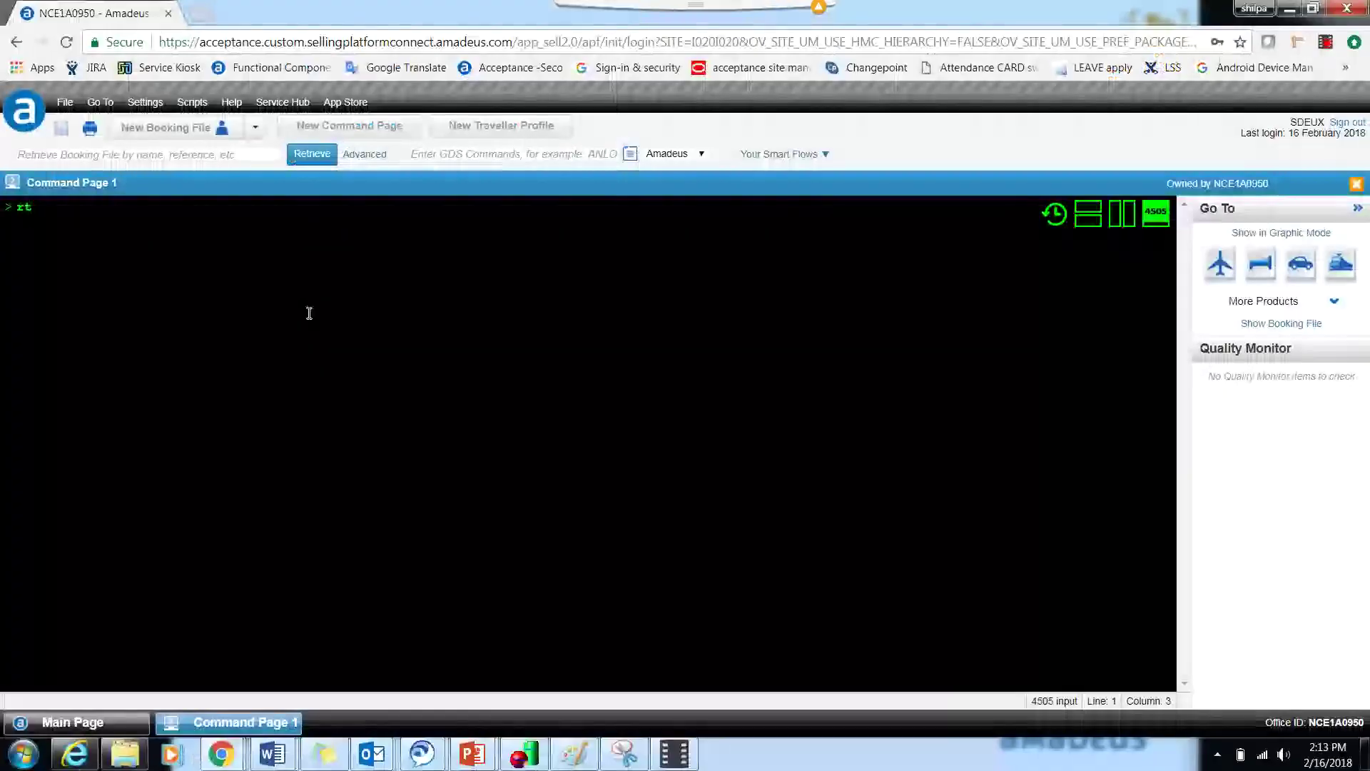
type("C3R85")
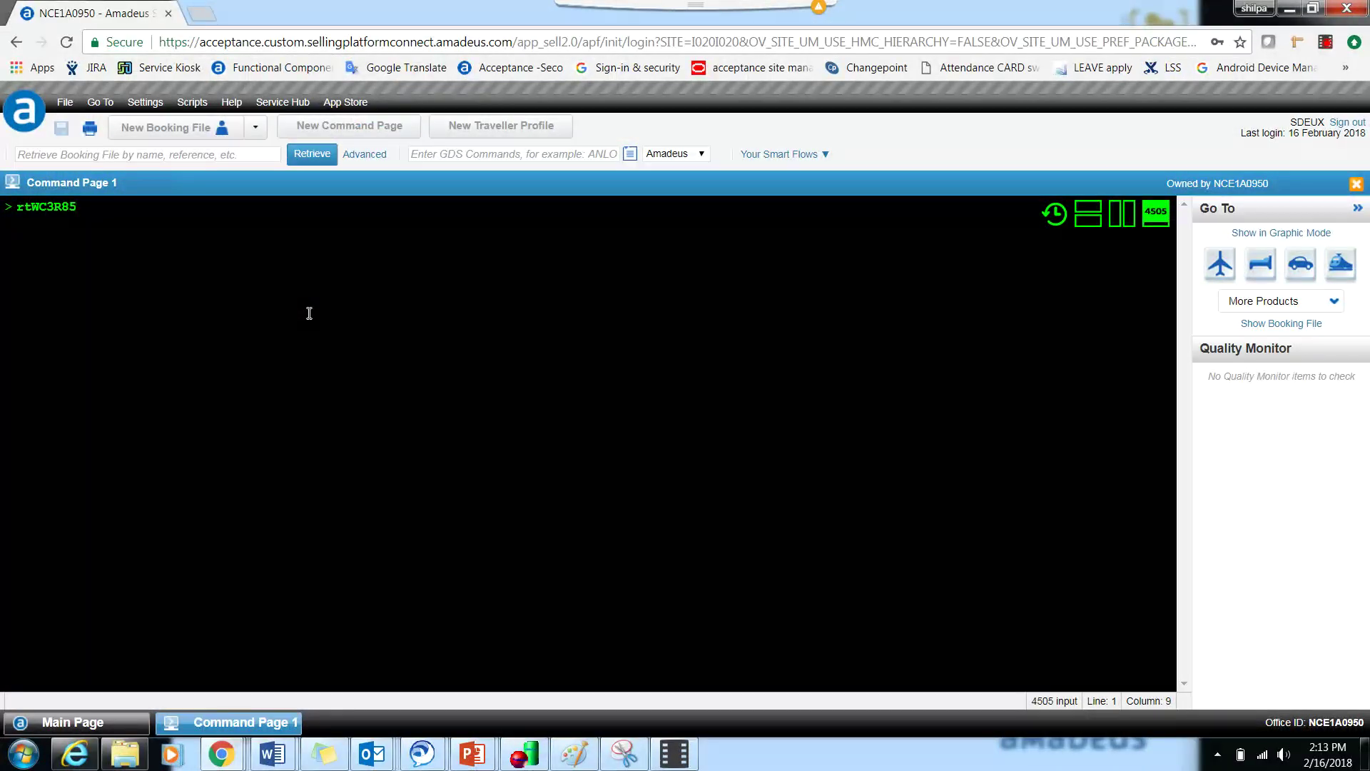
key("Return")
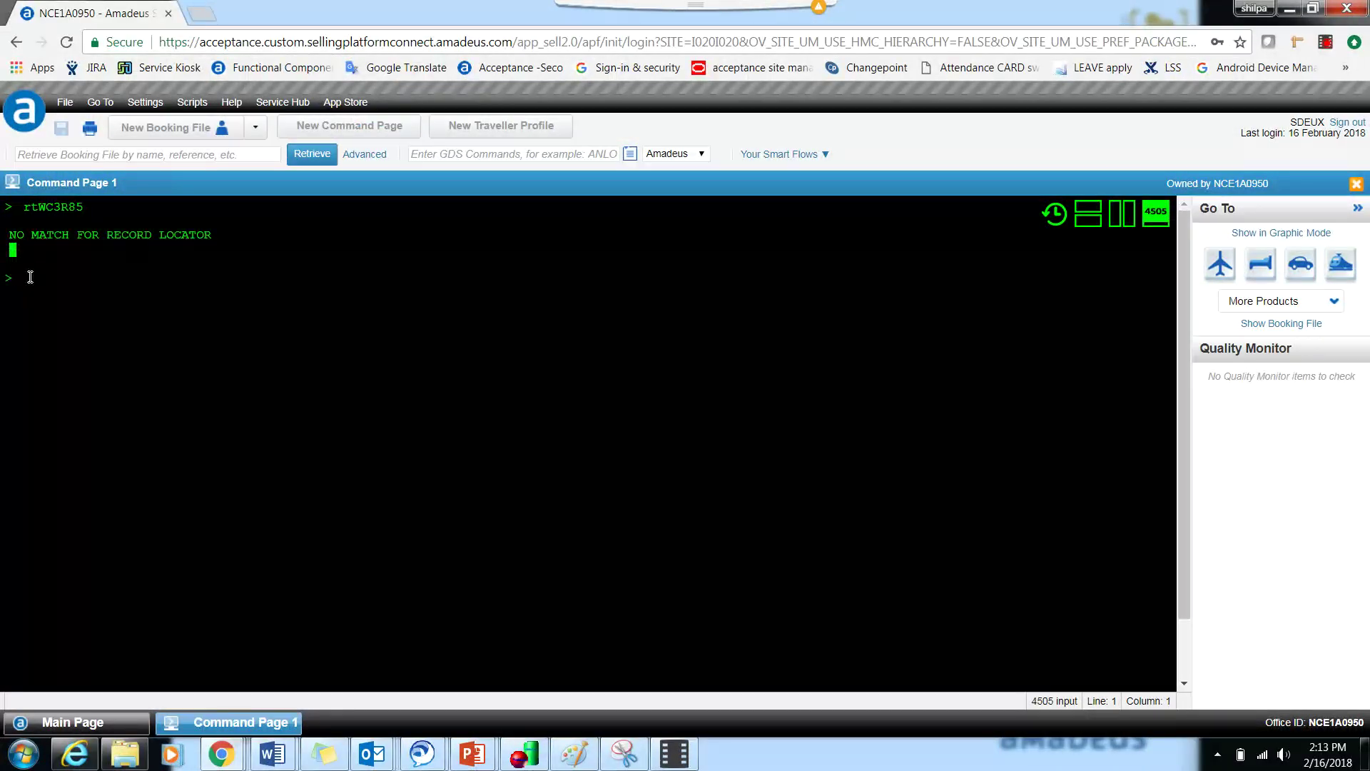
key("ctrl+Up")
key("Return")
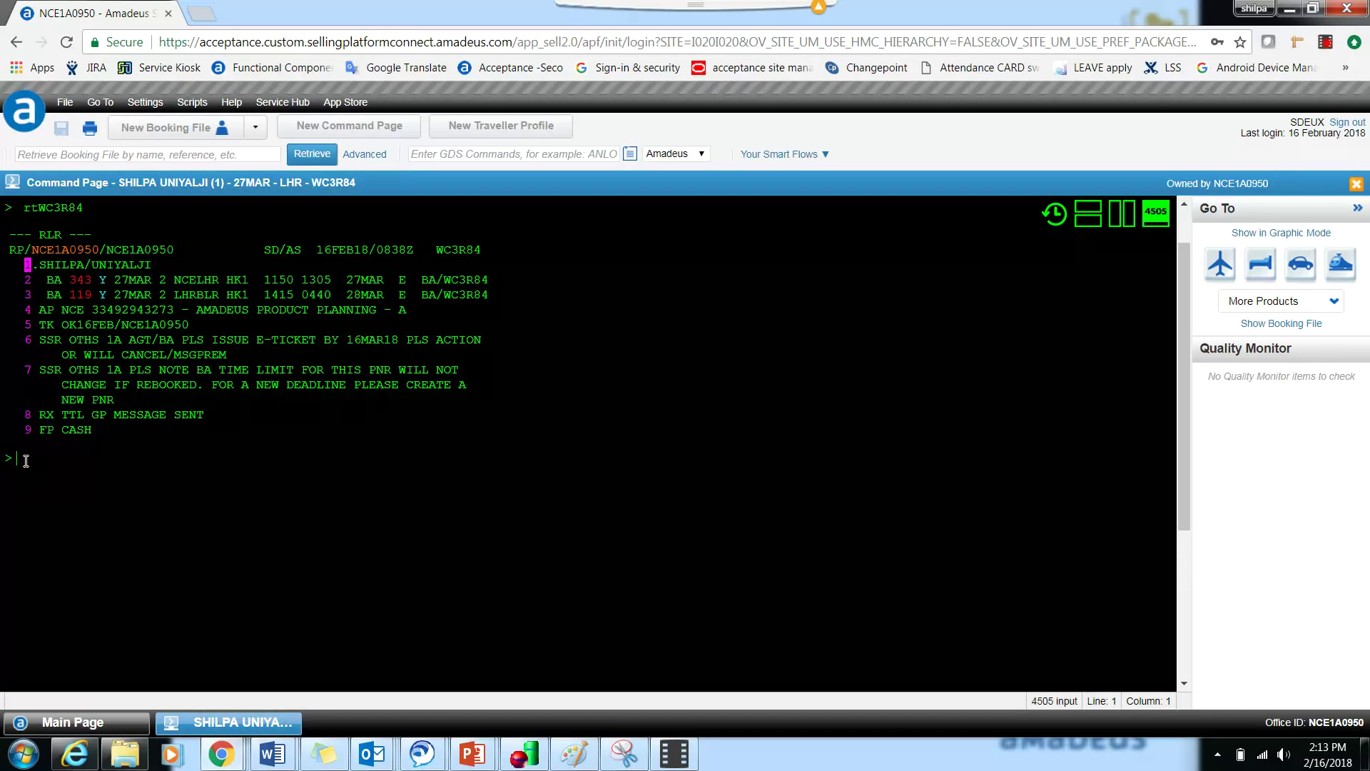
left_click(804, 151)
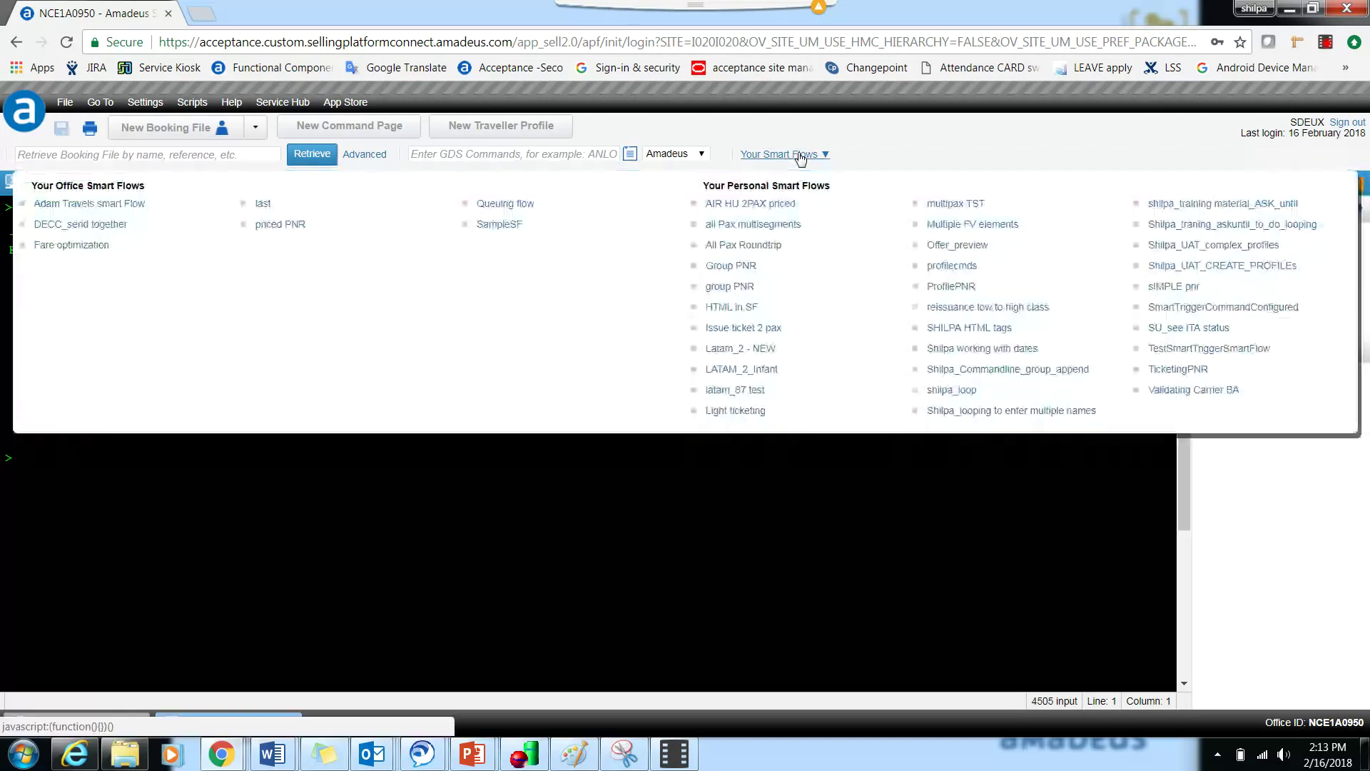
Step: Run Validating Carrier BA on the booking and check the added BA-TICKET ISSUE ALLOWED remark
left_click(1209, 397)
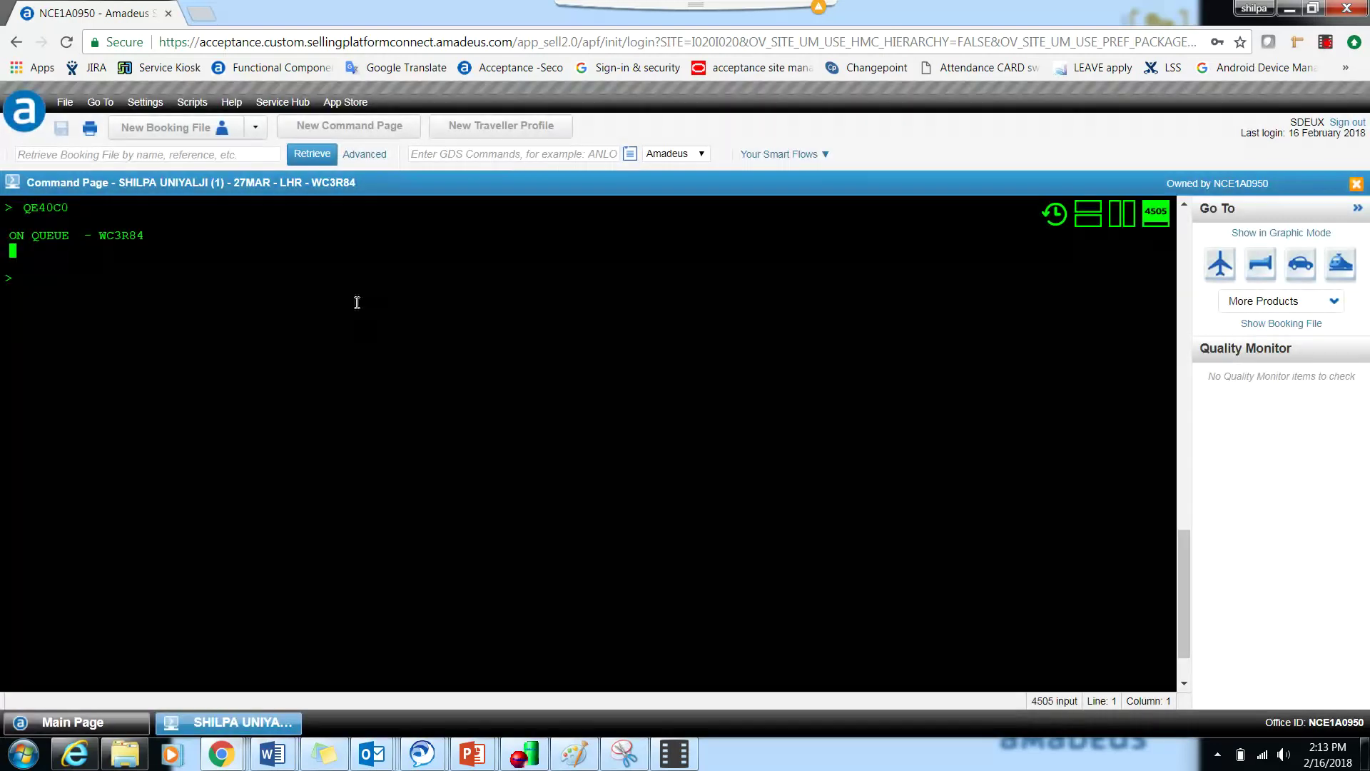
left_click_drag(1184, 596, 1184, 347)
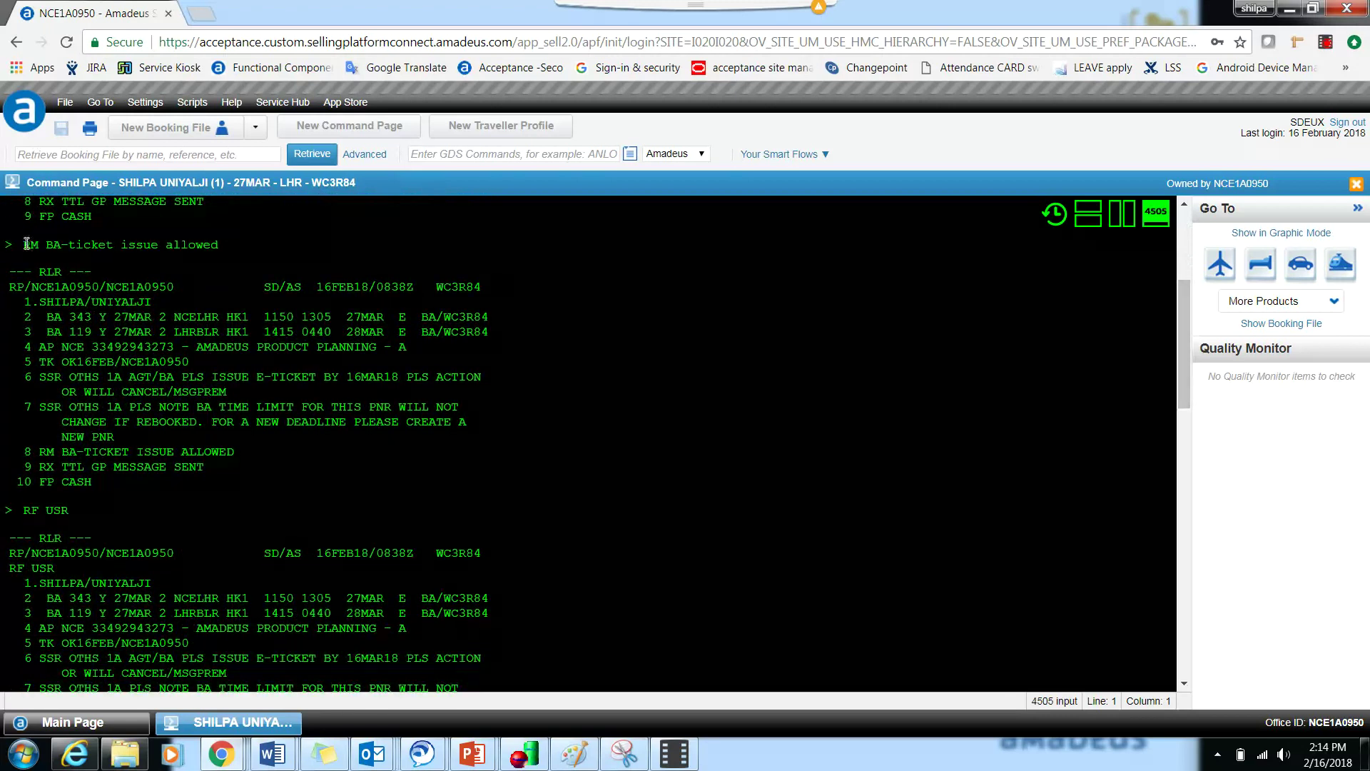
left_click_drag(26, 244, 224, 242)
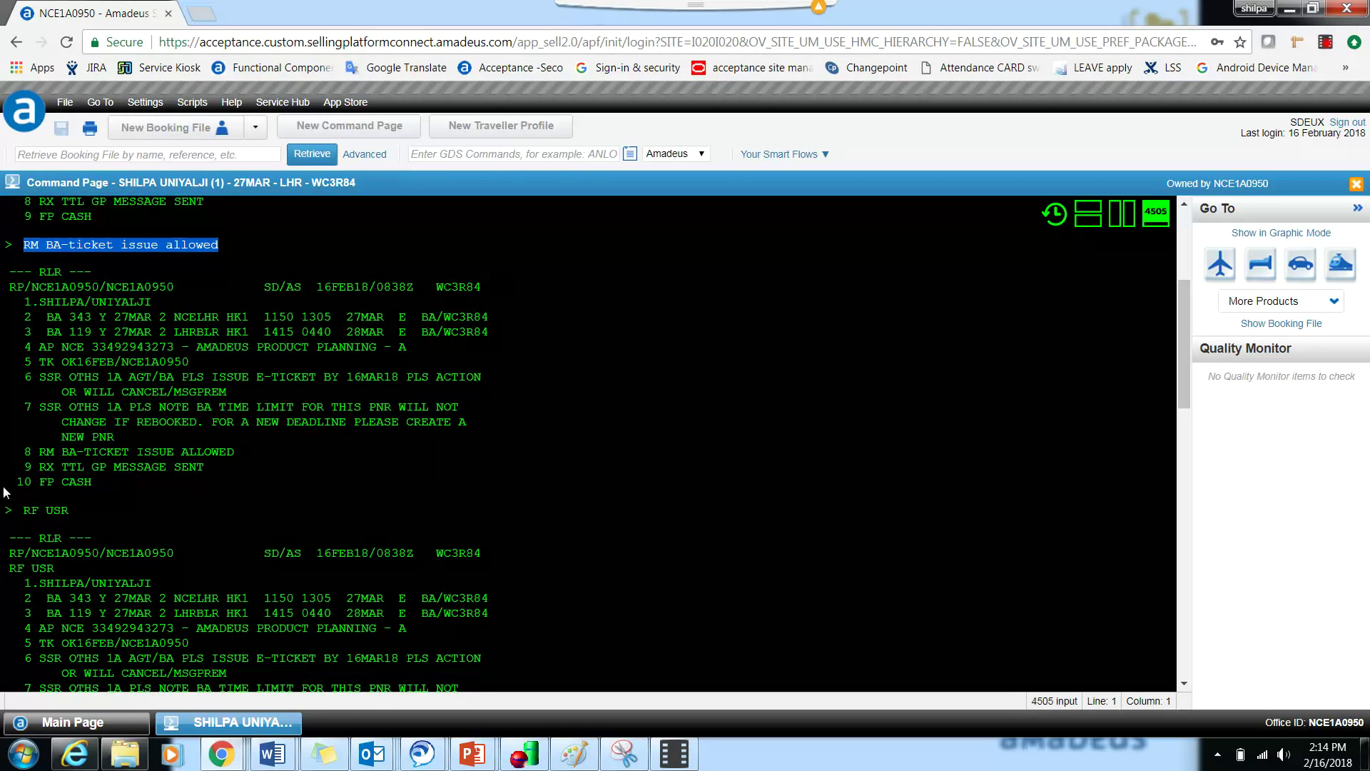
left_click_drag(40, 452, 239, 457)
Step: Review the RF USR, record locator and ER responses, bringing the queue confirmation into view
left_click_drag(1184, 344, 1182, 421)
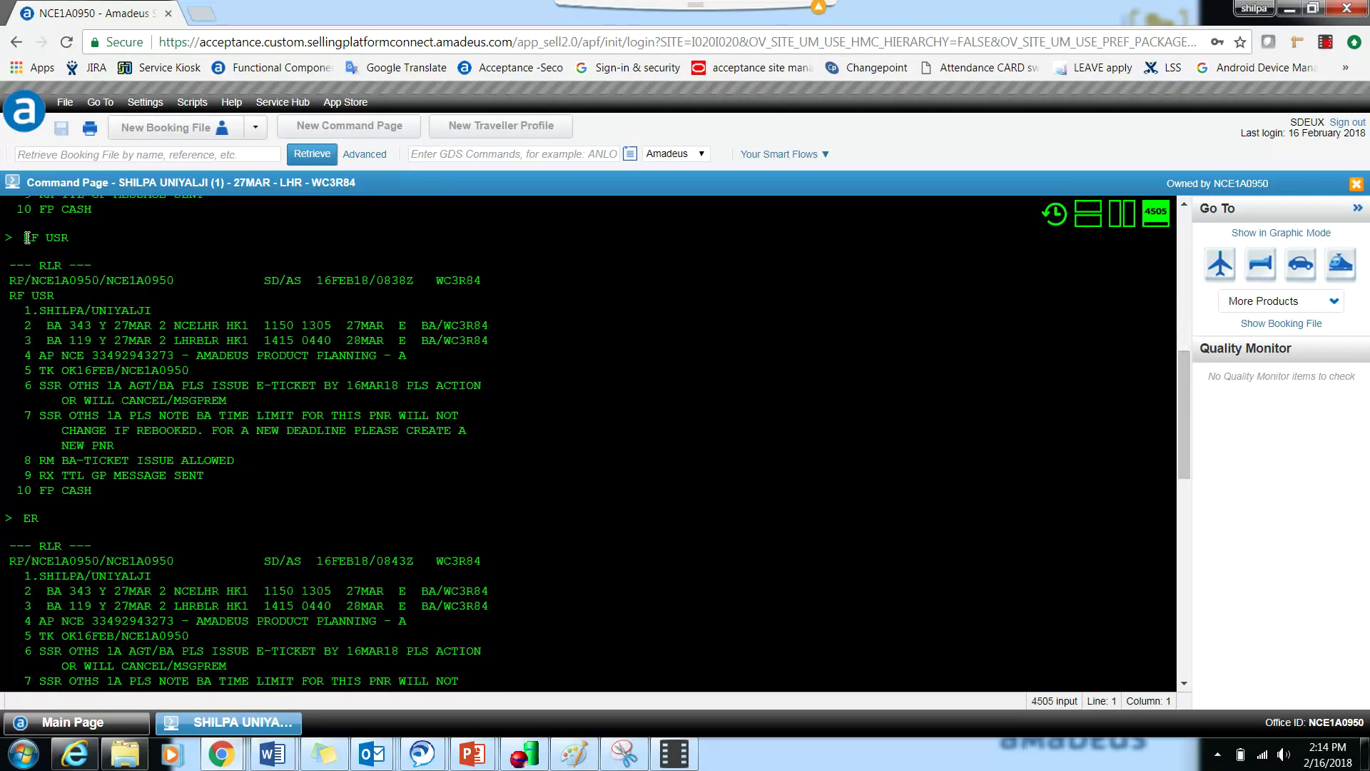
left_click_drag(27, 238, 80, 237)
left_click_drag(9, 296, 58, 298)
left_click_drag(1184, 392, 1184, 447)
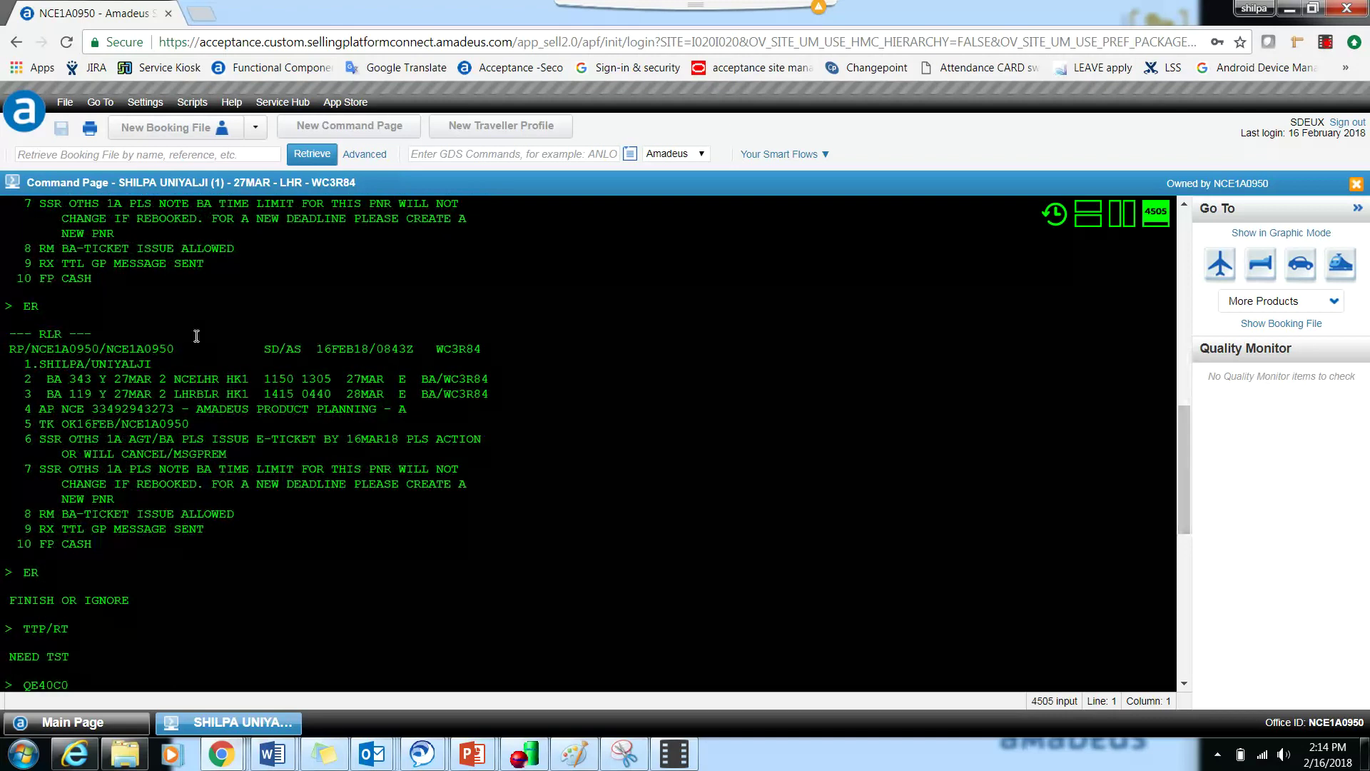
left_click_drag(436, 349, 486, 348)
left_click_drag(21, 573, 142, 608)
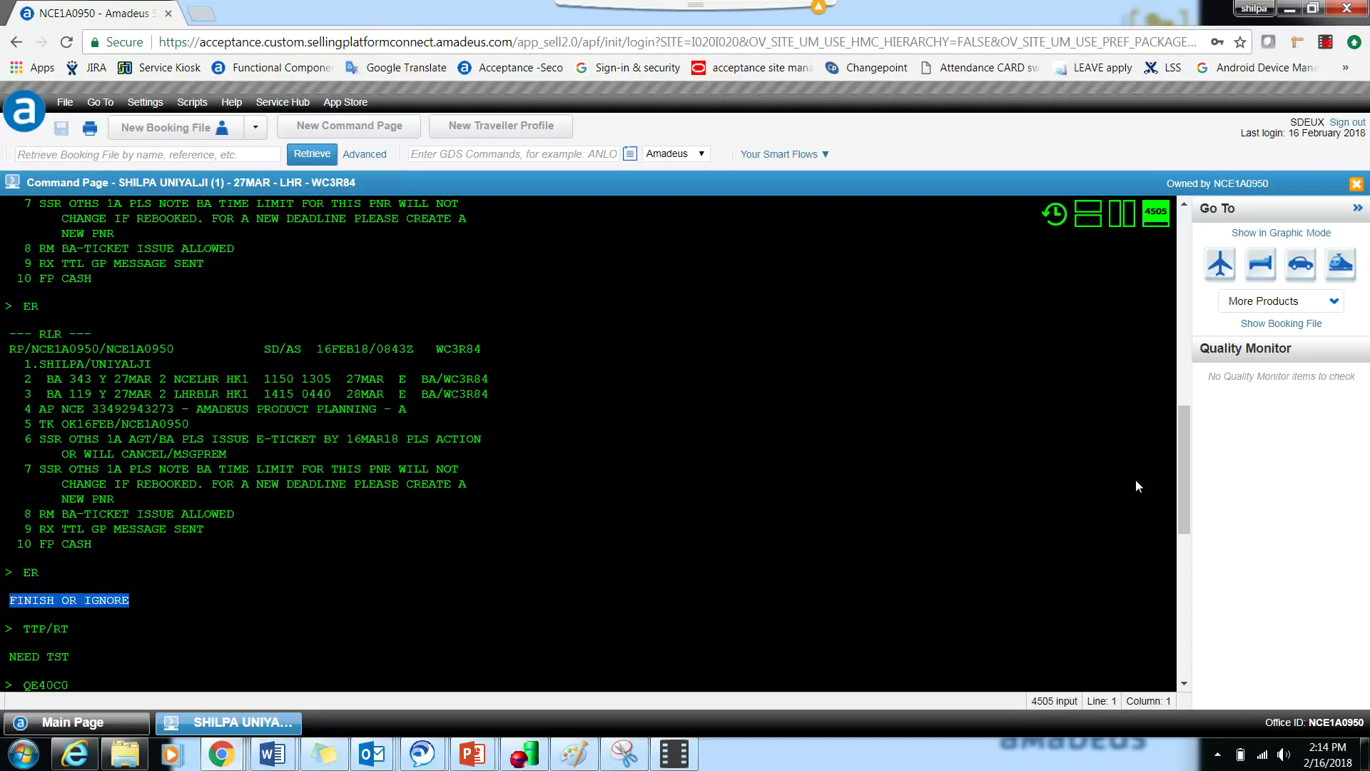
key("Return")
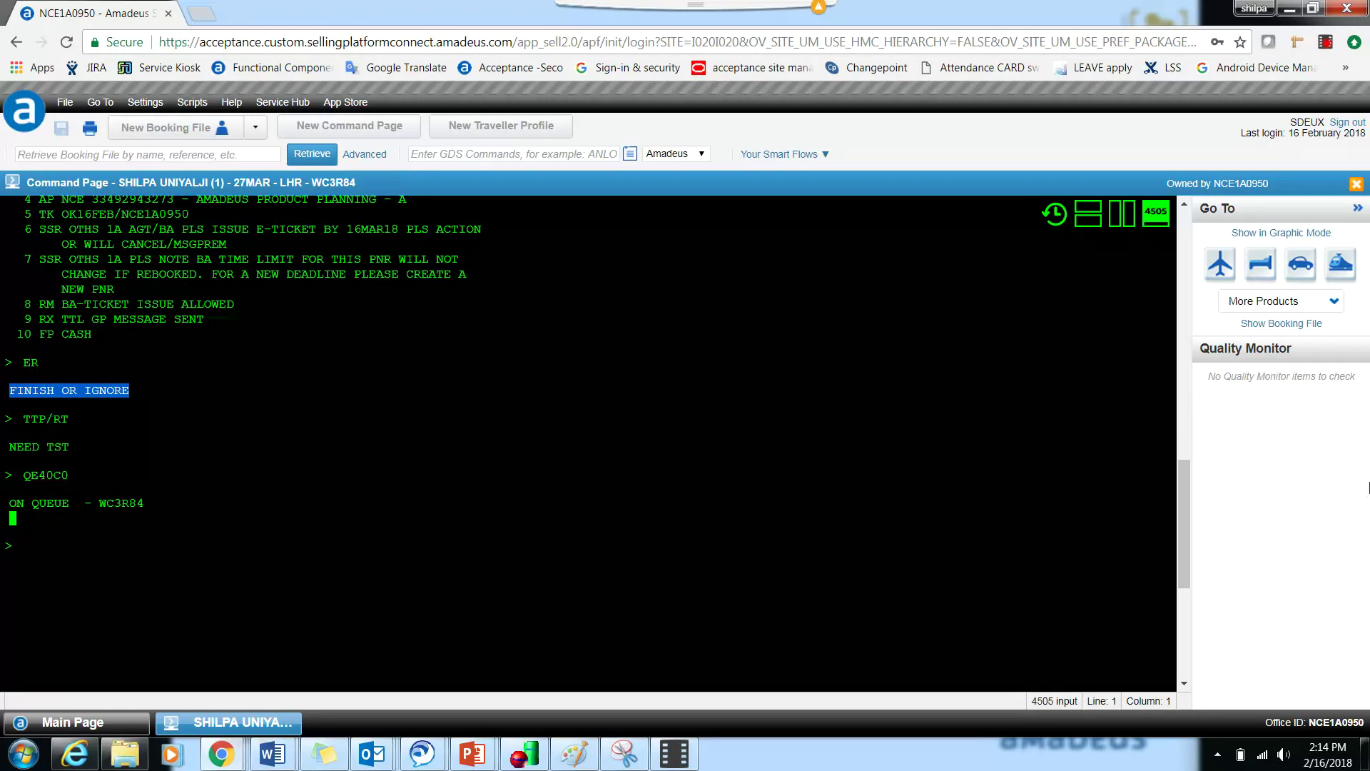
Step: Pause and resume the Screencastify recording from its extension controls
left_click(1326, 43)
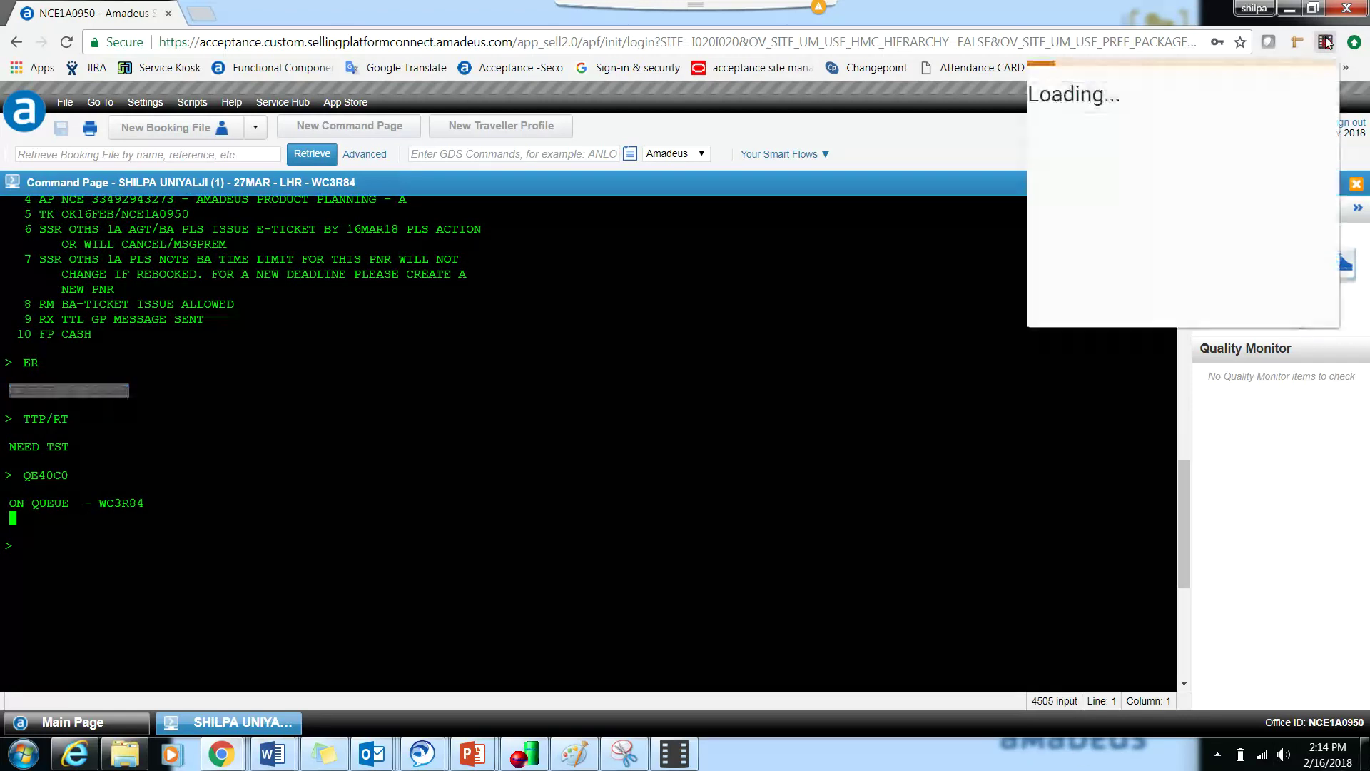
left_click(1187, 261)
left_click(1187, 261)
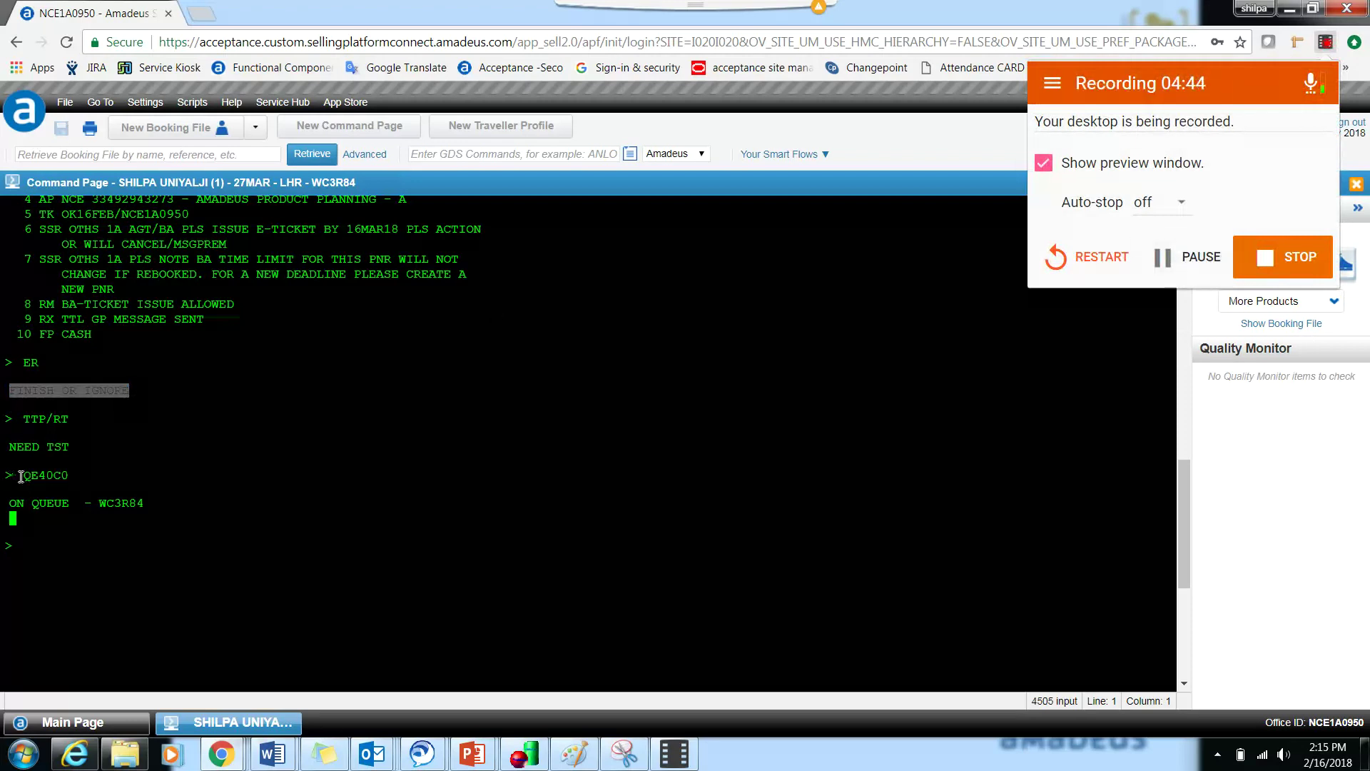
Step: Check the QE40C0 queue confirmation in the log and reopen the Screencastify recorder controls
left_click_drag(25, 474, 76, 479)
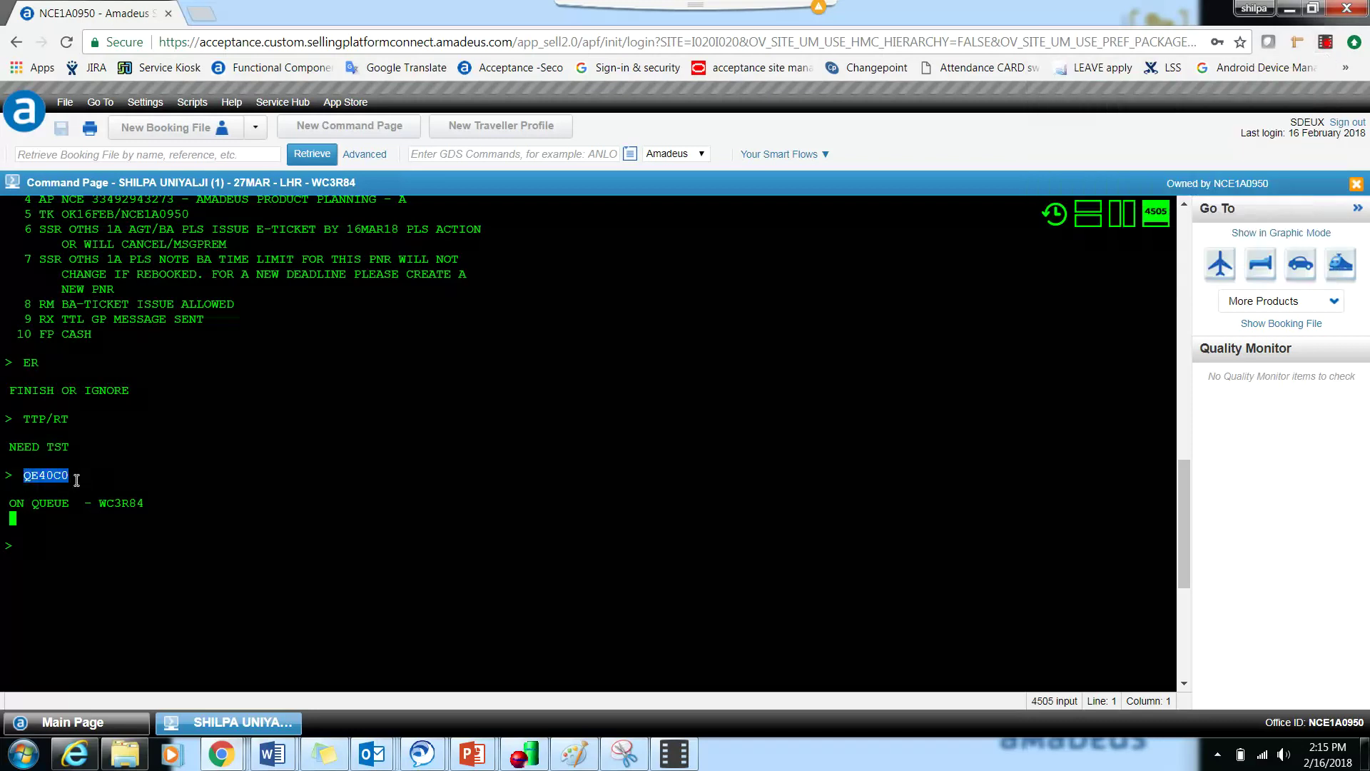
left_click(29, 548)
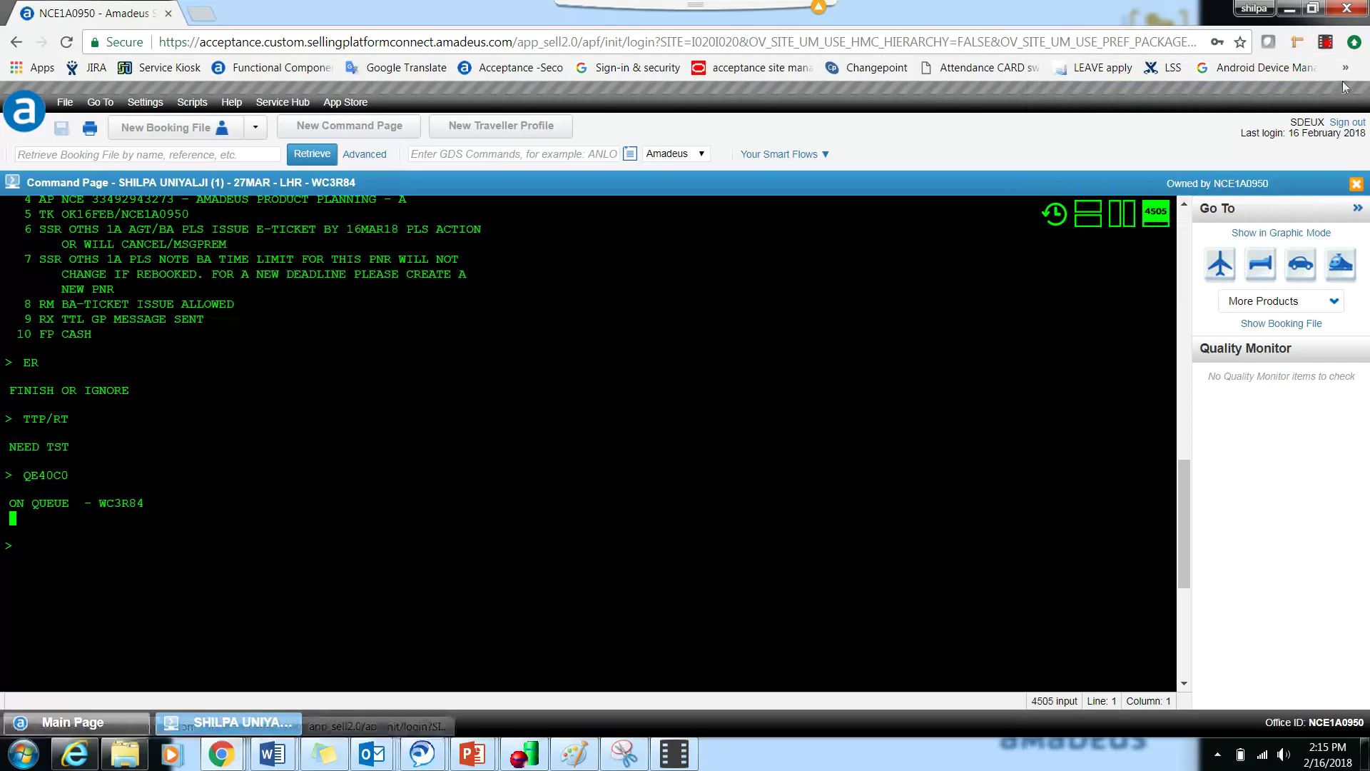
left_click(1327, 43)
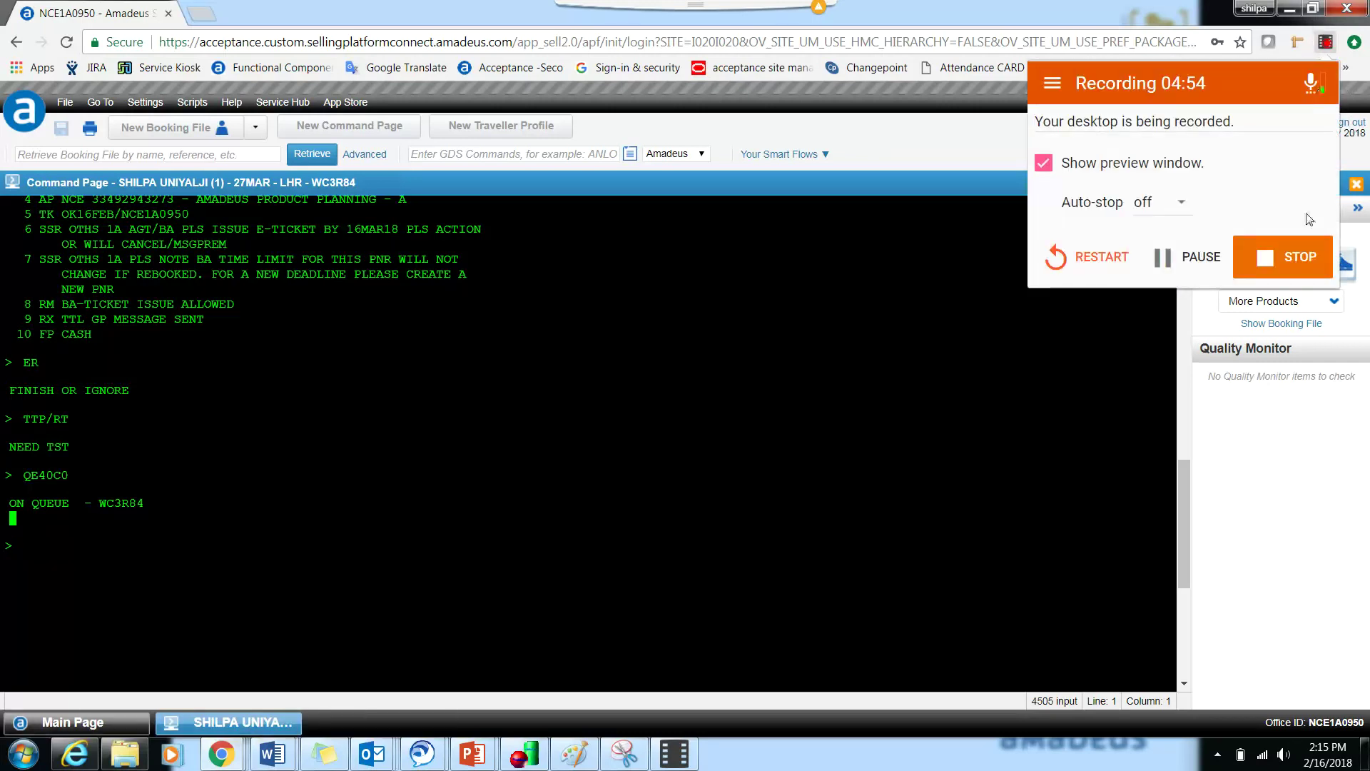